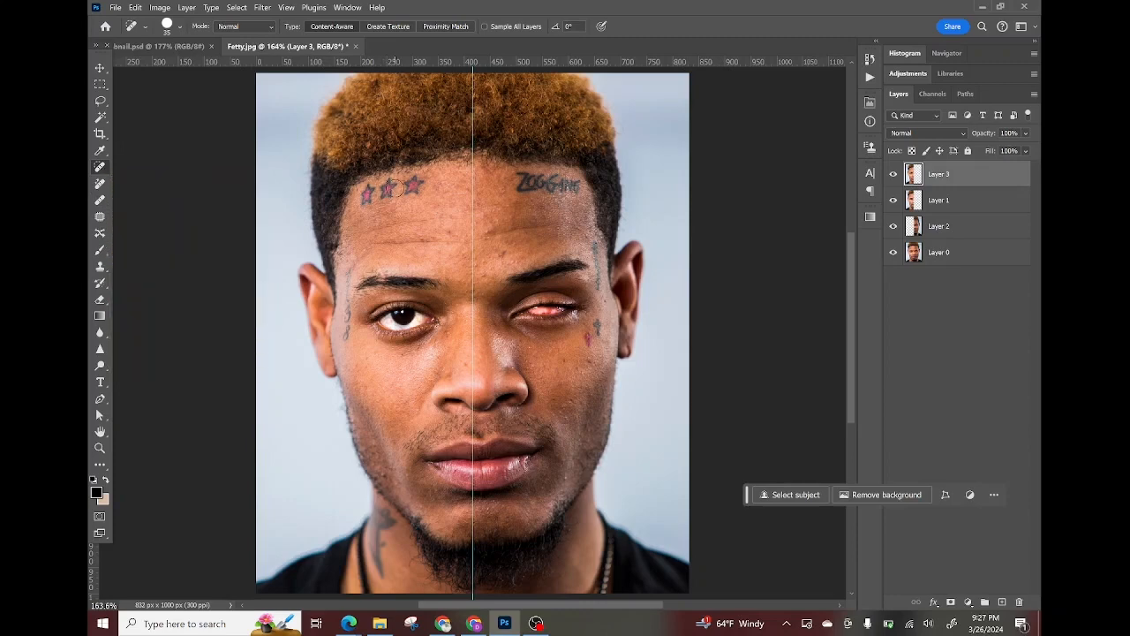
- Heal the three forehead star tattoos with a 45 px Spot Healing Brush and the temple tattoo beside the open eye with the Remove tool
key(bracketright)
mouse_move(422, 197)
mouse_down()
mouse_move(360, 201)
mouse_move(415, 176)
mouse_move(357, 196)
mouse_move(371, 194)
mouse_up()
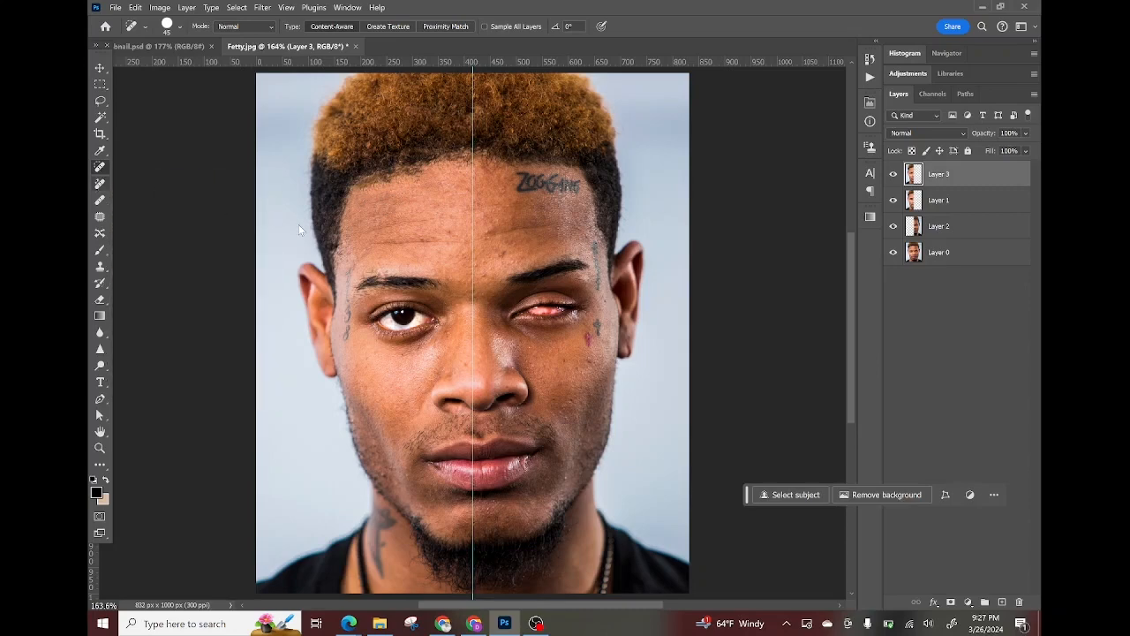
key(shift+j)
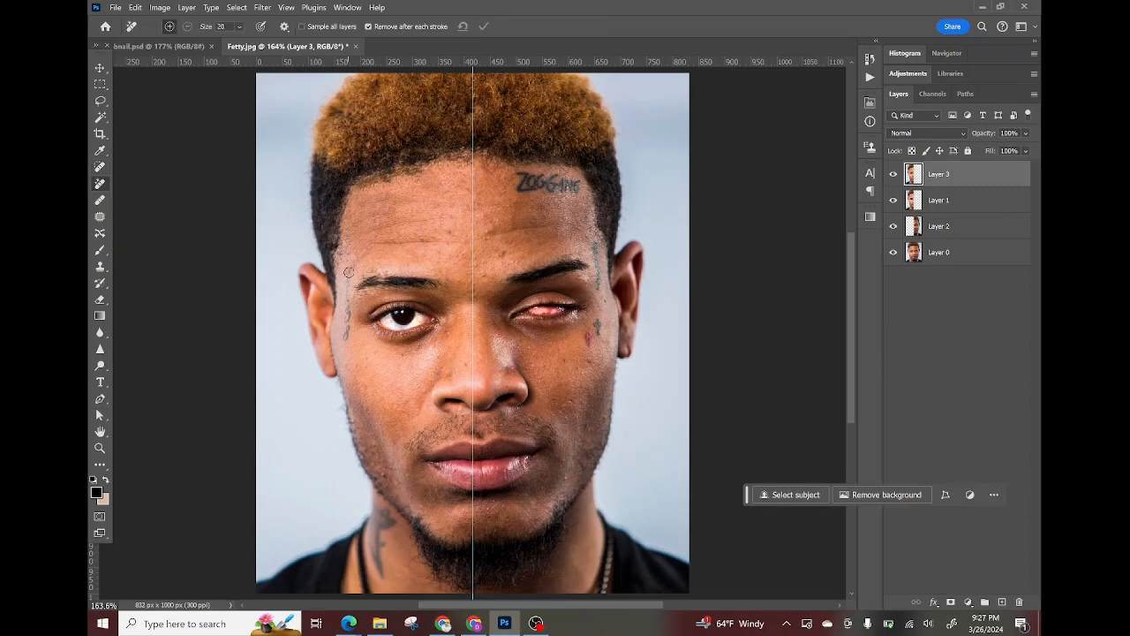
drag(349, 273, 354, 274)
- Use the Patch tool to replace the lower part of the neck tattoo with clean neck skin, and deselect
click(101, 220)
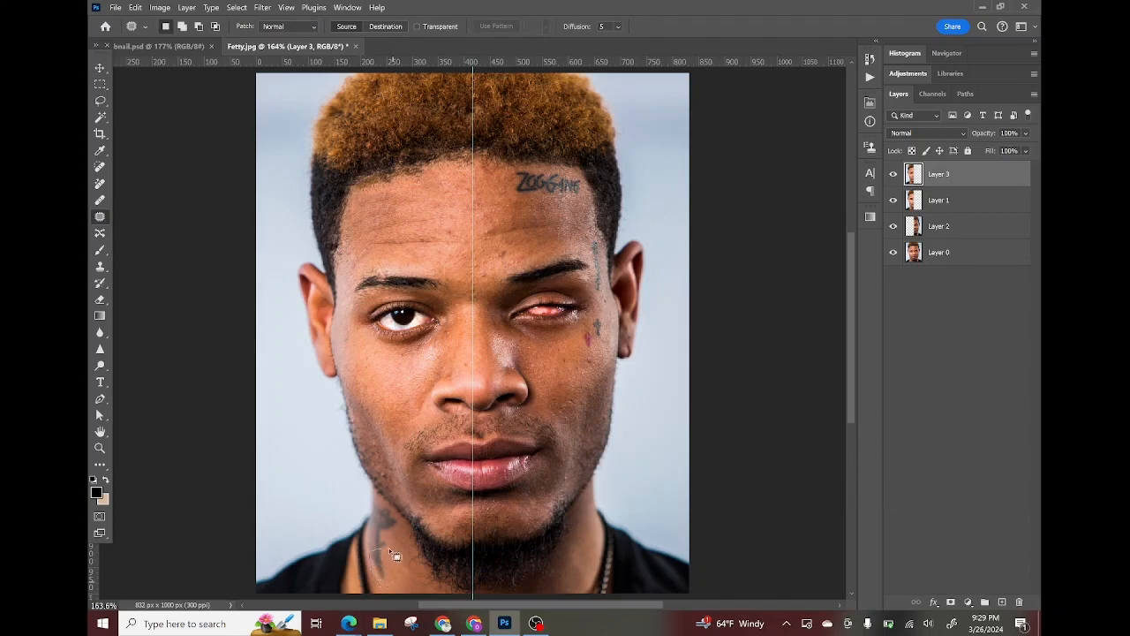
drag(399, 589, 398, 586)
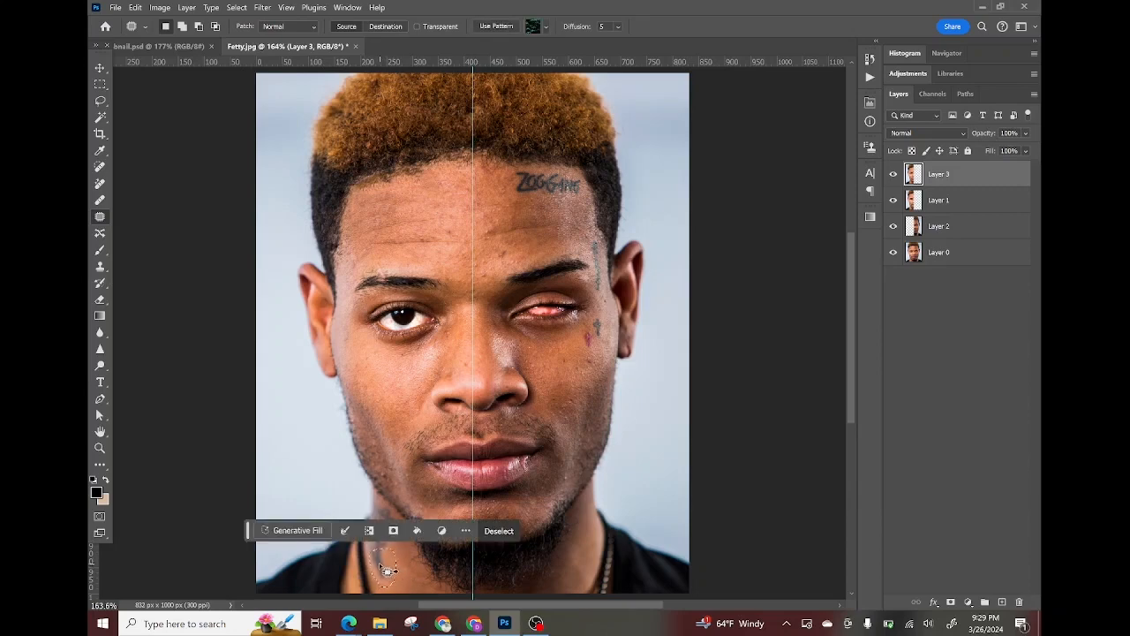
drag(380, 564, 380, 563)
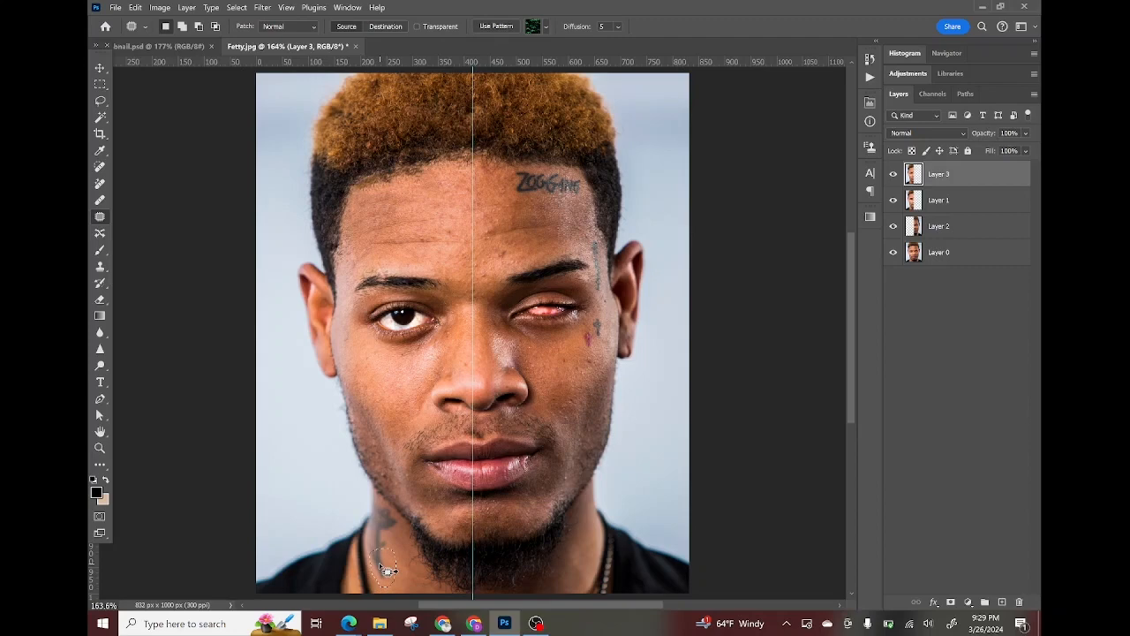
drag(386, 569, 399, 562)
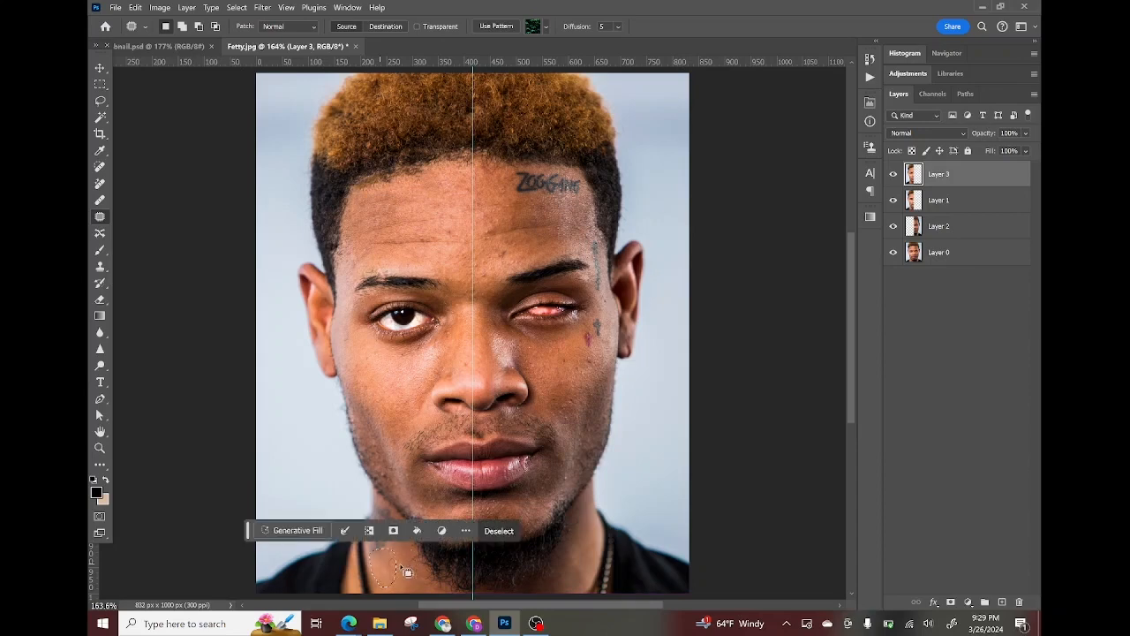
click(498, 530)
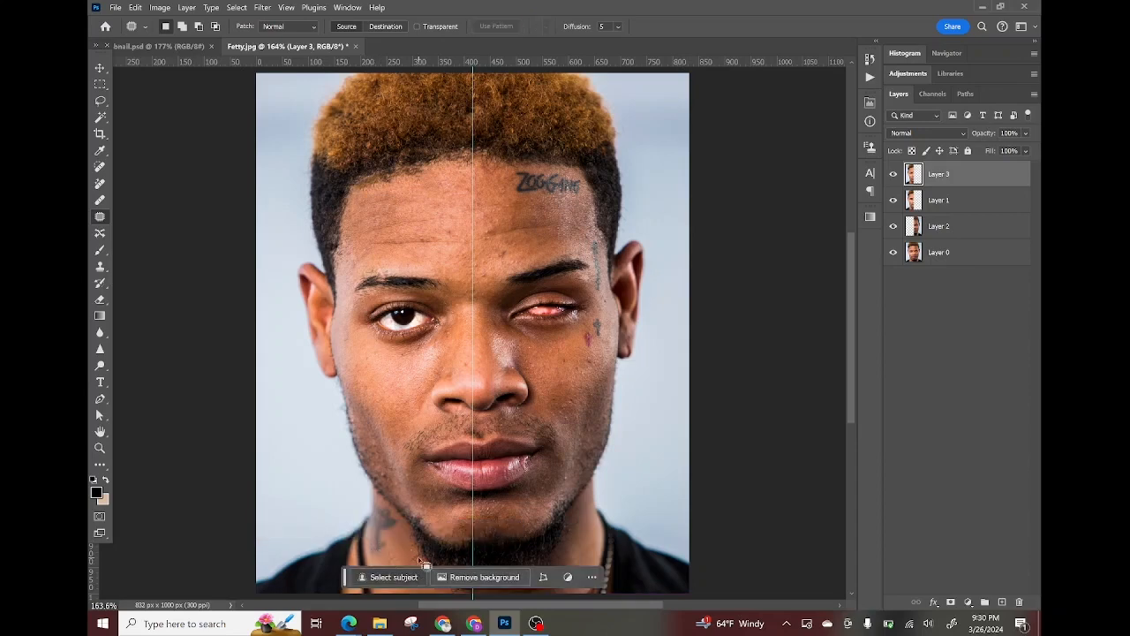
- Patch the remaining upper part of the neck tattoo with nearby skin, clear the selection and move the contextual bar off the photo
drag(347, 577, 654, 470)
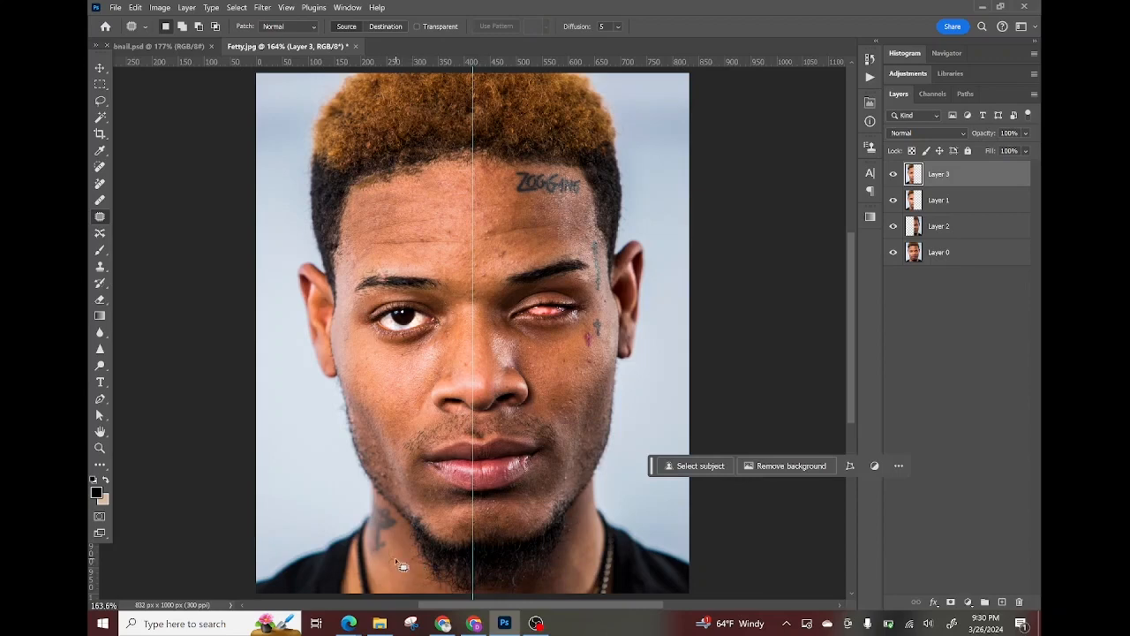
mouse_move(395, 541)
mouse_down()
mouse_move(376, 505)
mouse_move(368, 551)
mouse_move(384, 562)
mouse_move(393, 548)
mouse_move(379, 541)
mouse_move(386, 578)
mouse_up()
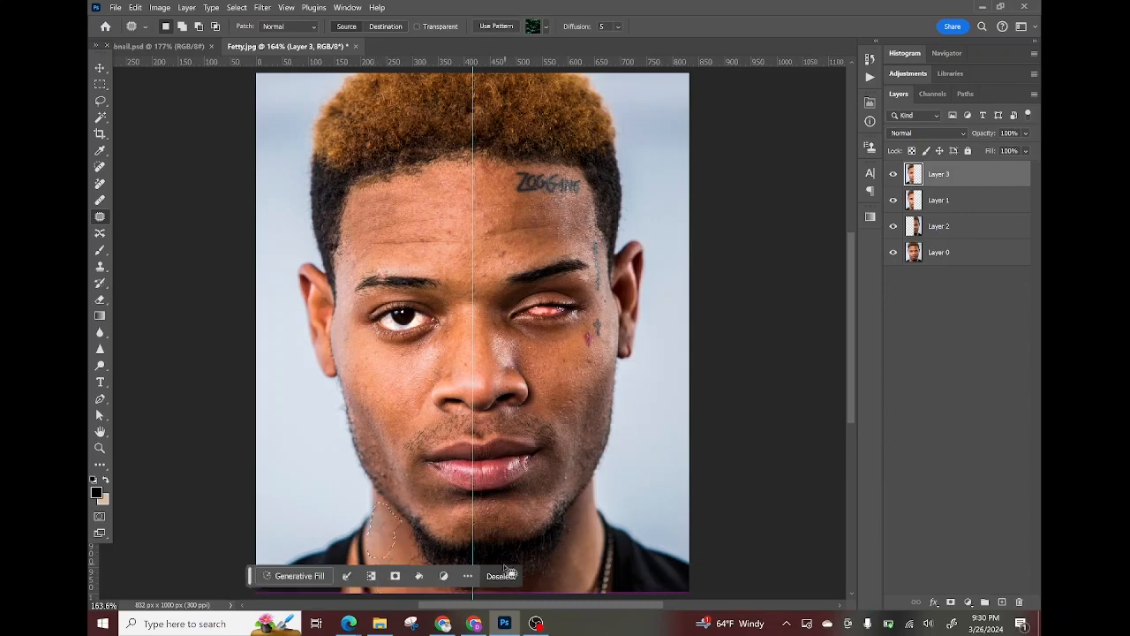
key(ctrl+d)
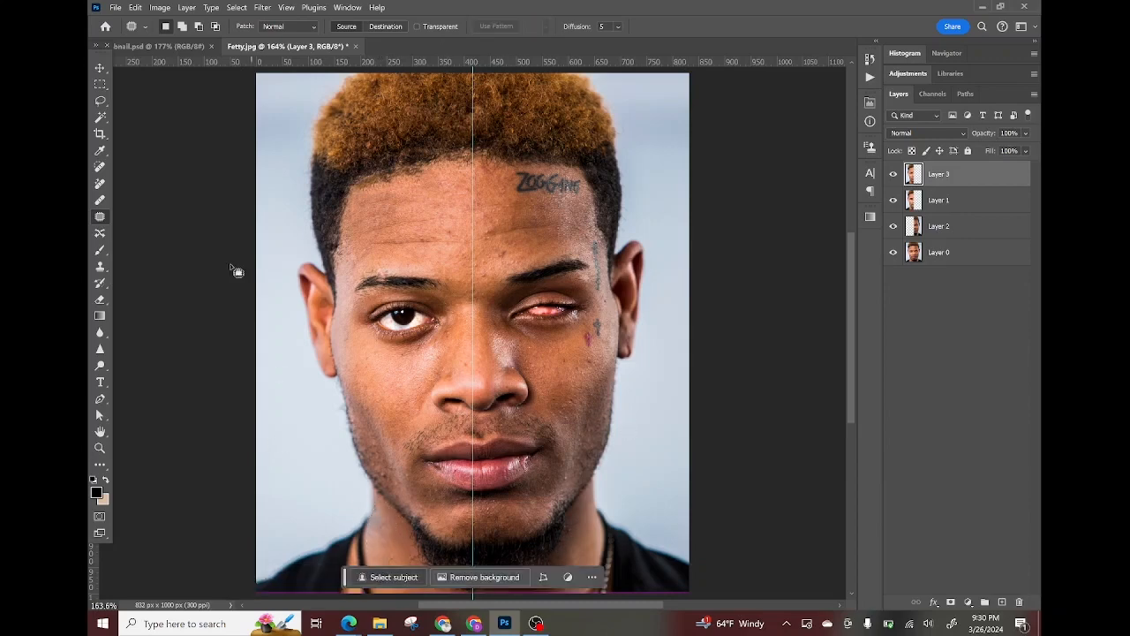
drag(345, 578, 701, 408)
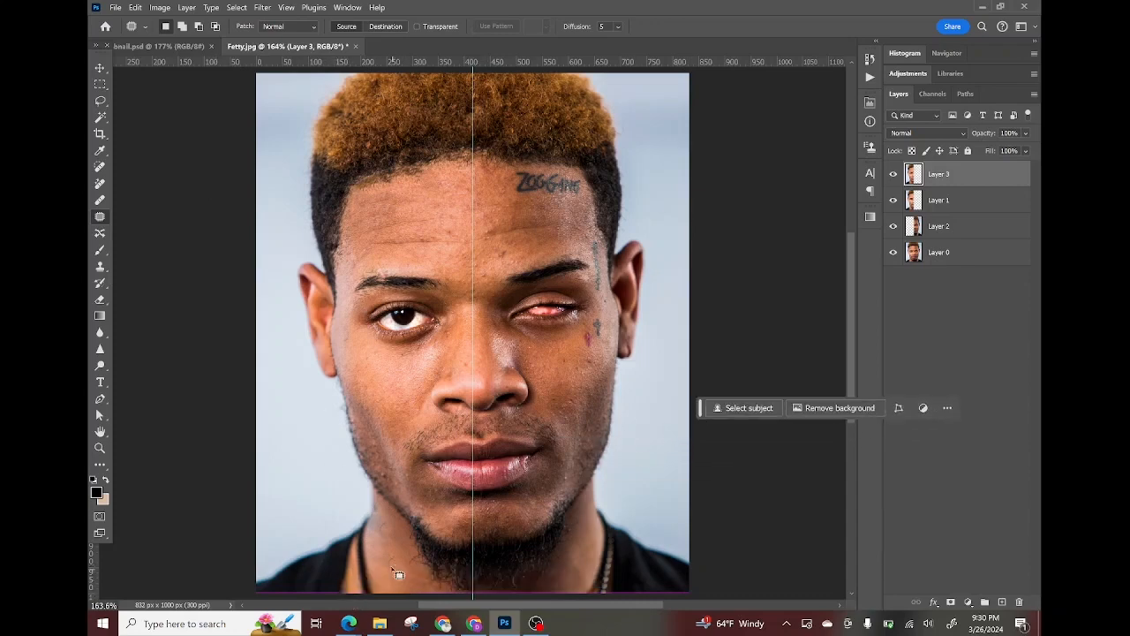
- Toggle Layer 3's visibility to compare the retouched face with the original, leaving the layer hidden
click(894, 174)
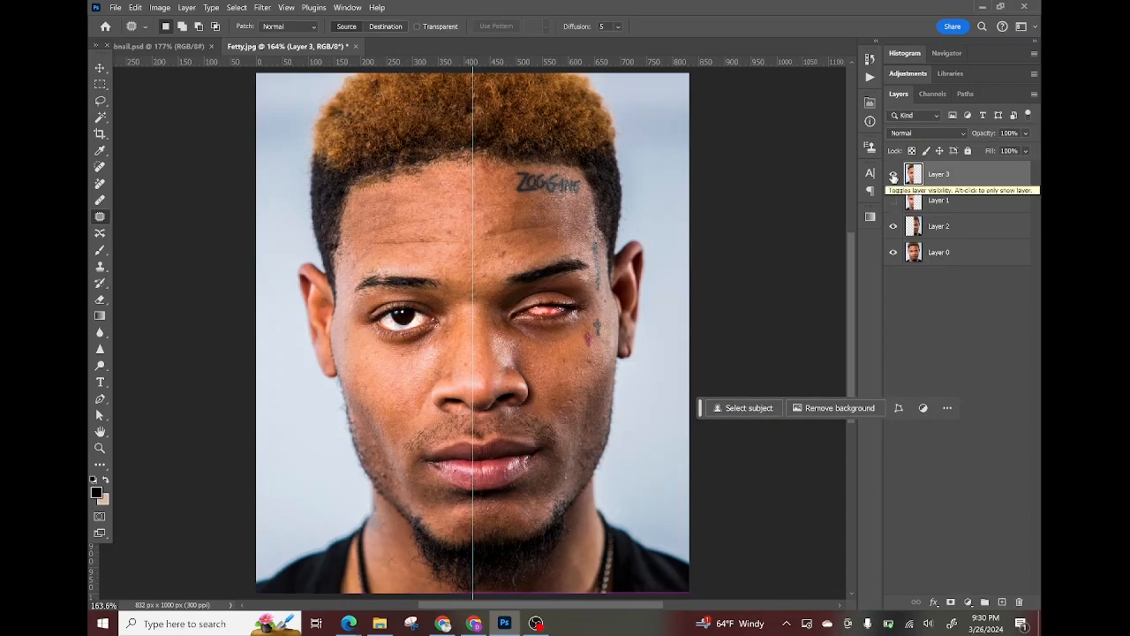
click(893, 175)
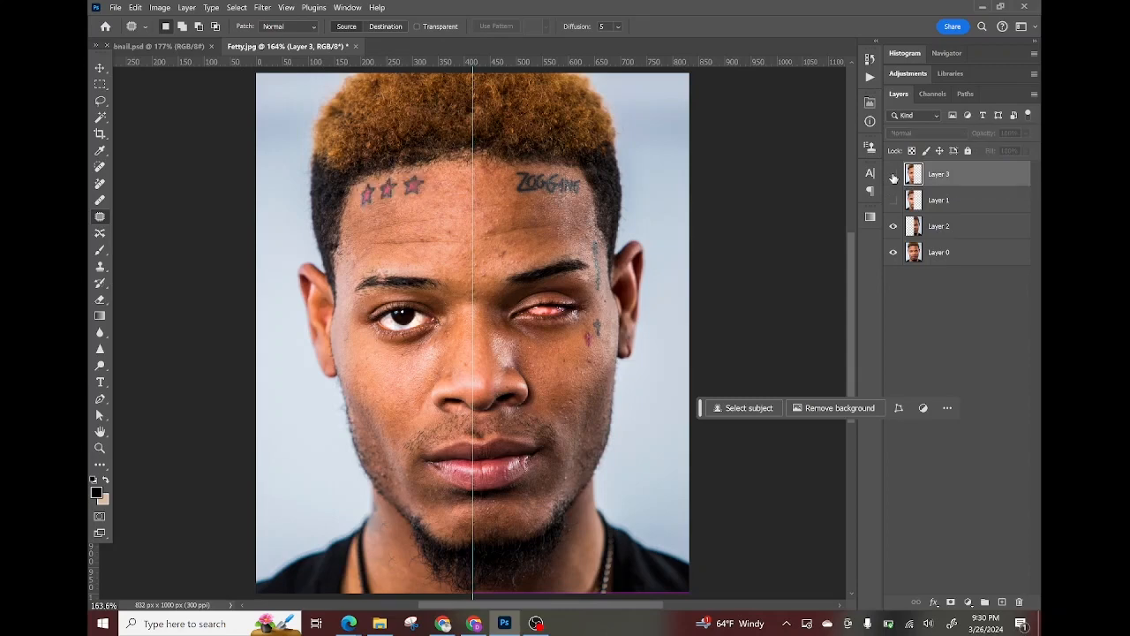
click(893, 174)
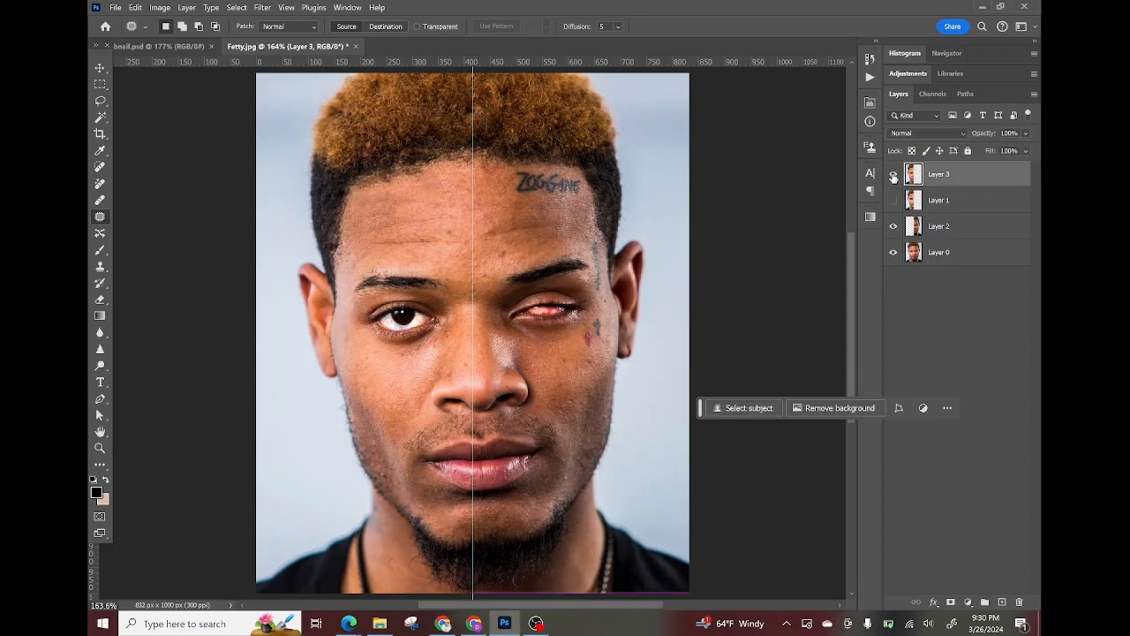
click(894, 175)
click(893, 174)
click(894, 176)
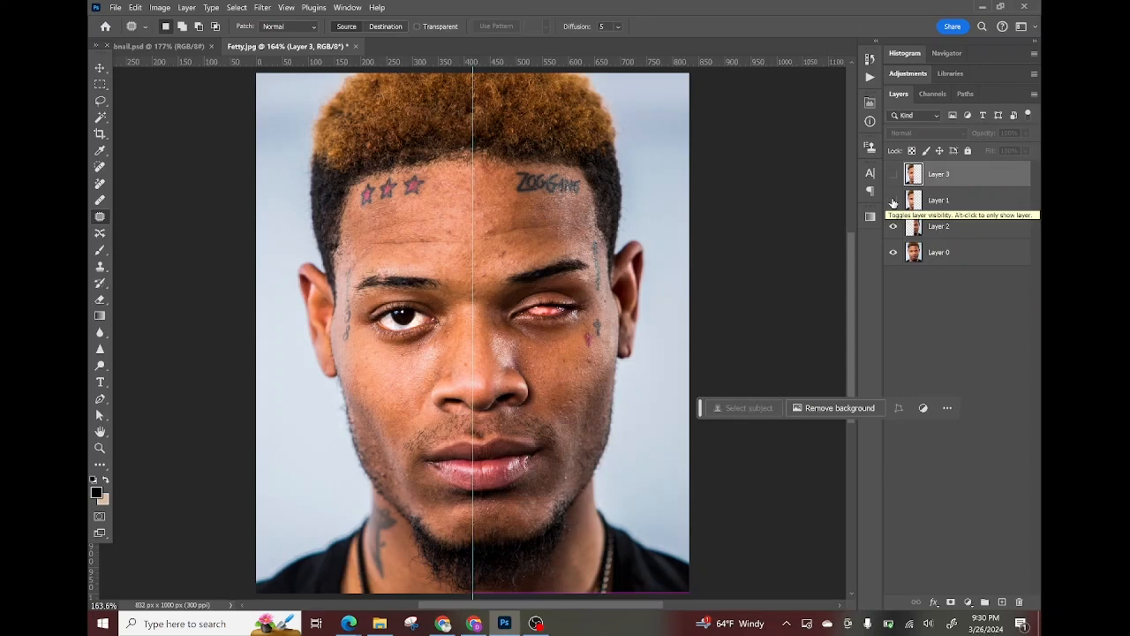
- Toggle Layer 1's visibility to compare the face with and without tattoos, leaving the layer shown
click(894, 203)
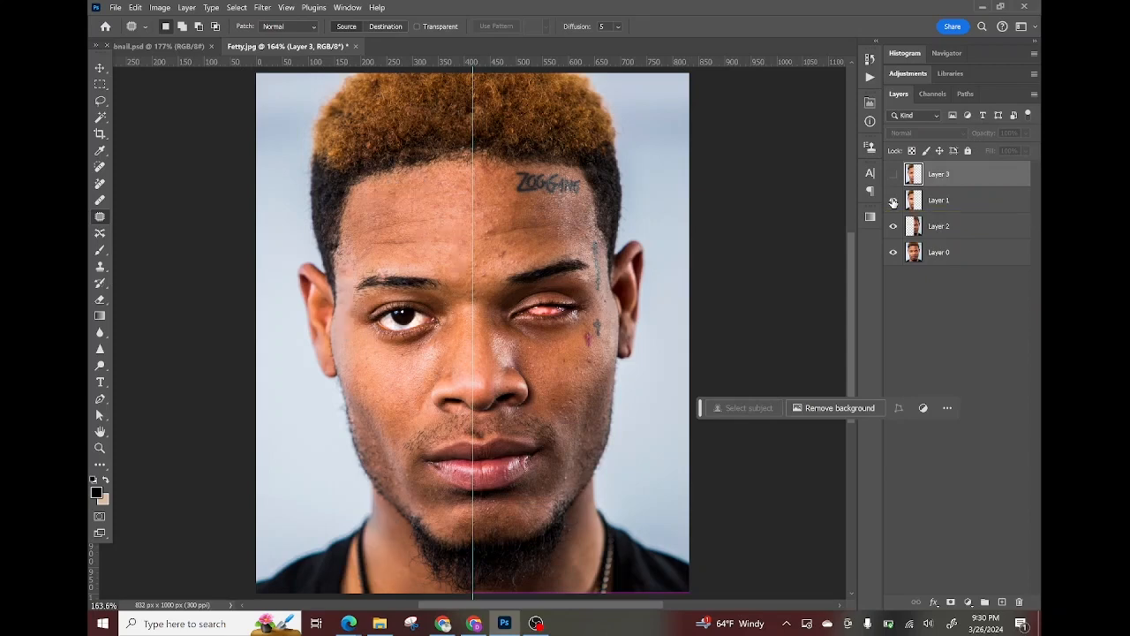
click(894, 202)
click(893, 202)
click(894, 202)
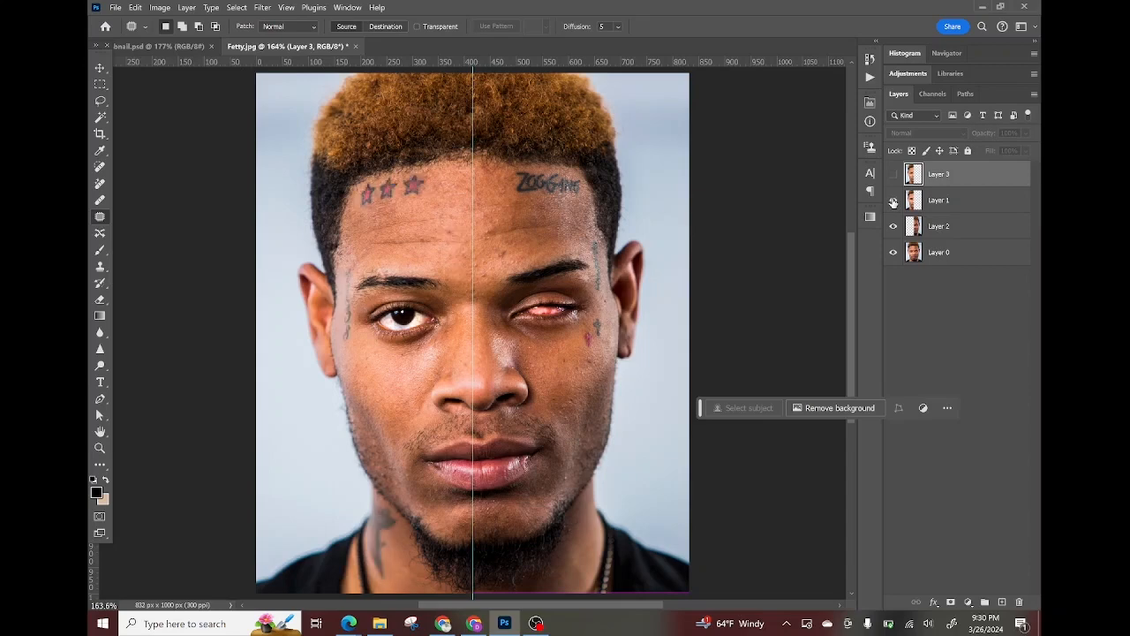
click(894, 203)
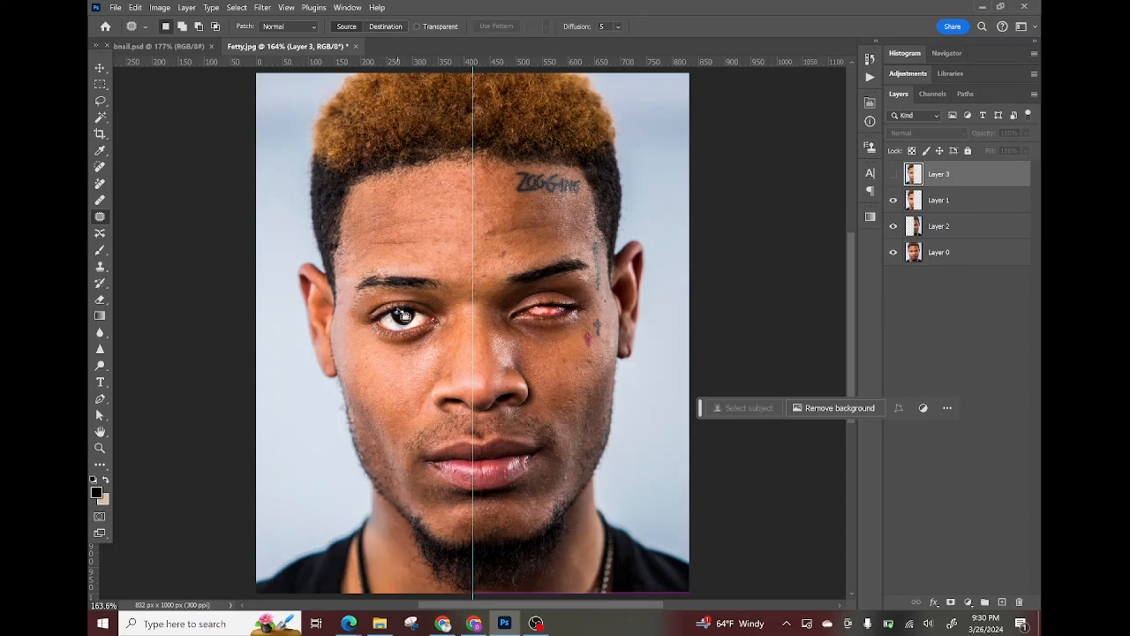
- Patch the damaged eye on Layer 2 with skin from elsewhere on the face, and deselect
click(943, 235)
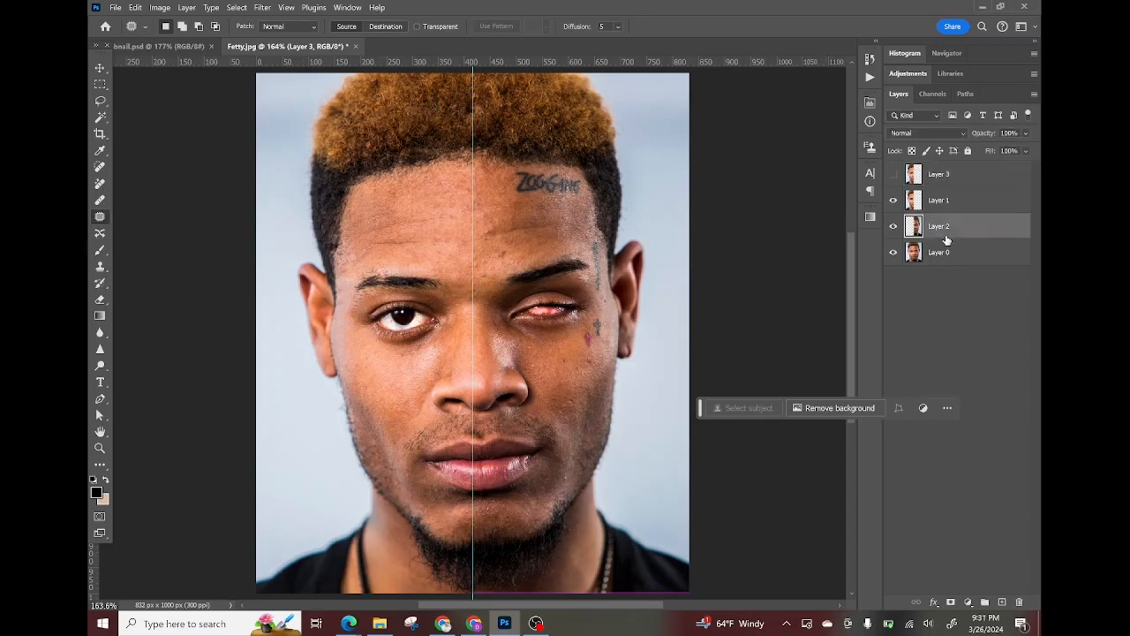
mouse_move(506, 330)
mouse_down()
mouse_move(589, 330)
mouse_move(591, 309)
mouse_move(548, 292)
mouse_move(510, 302)
mouse_move(509, 329)
mouse_move(568, 376)
mouse_up()
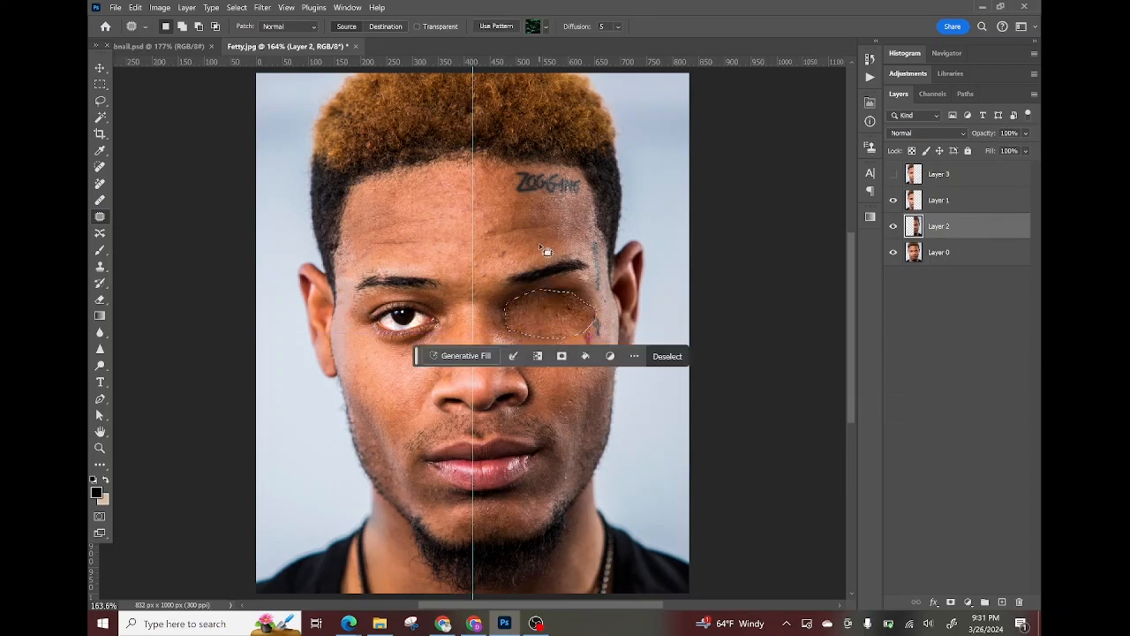
click(662, 356)
- Patch the forehead area between the eyebrow and the lettering tattoo using the nostril as source, and deselect
mouse_move(535, 252)
mouse_down()
mouse_move(544, 207)
mouse_move(575, 216)
mouse_move(588, 243)
mouse_move(574, 257)
mouse_move(530, 254)
mouse_move(522, 241)
mouse_move(545, 235)
mouse_move(543, 332)
mouse_move(502, 400)
mouse_up()
drag(502, 399, 501, 399)
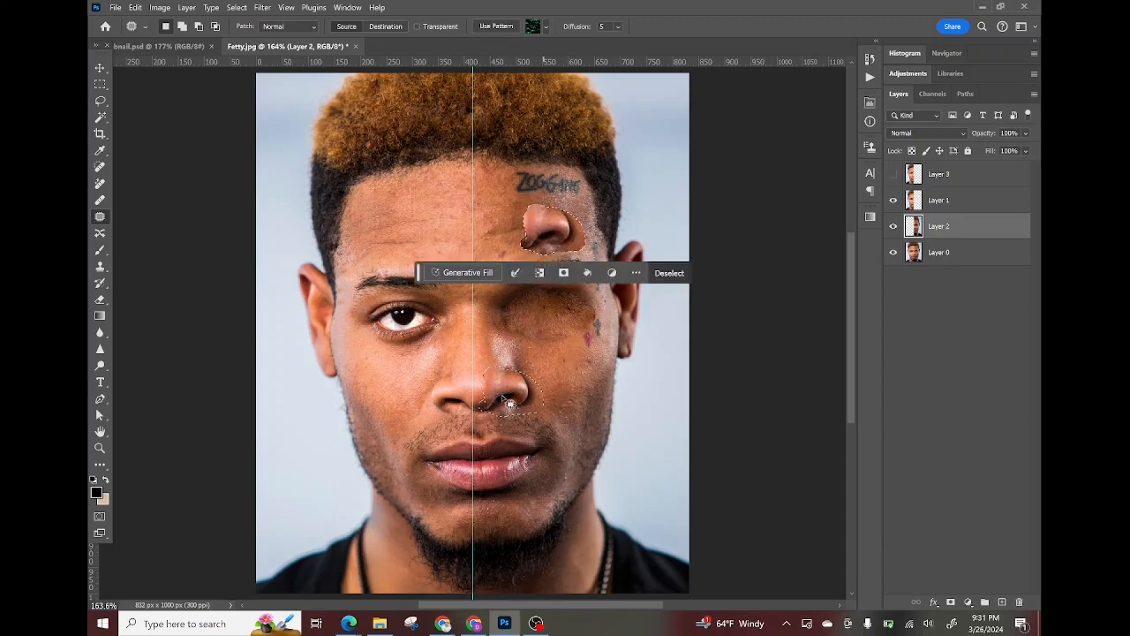
click(667, 270)
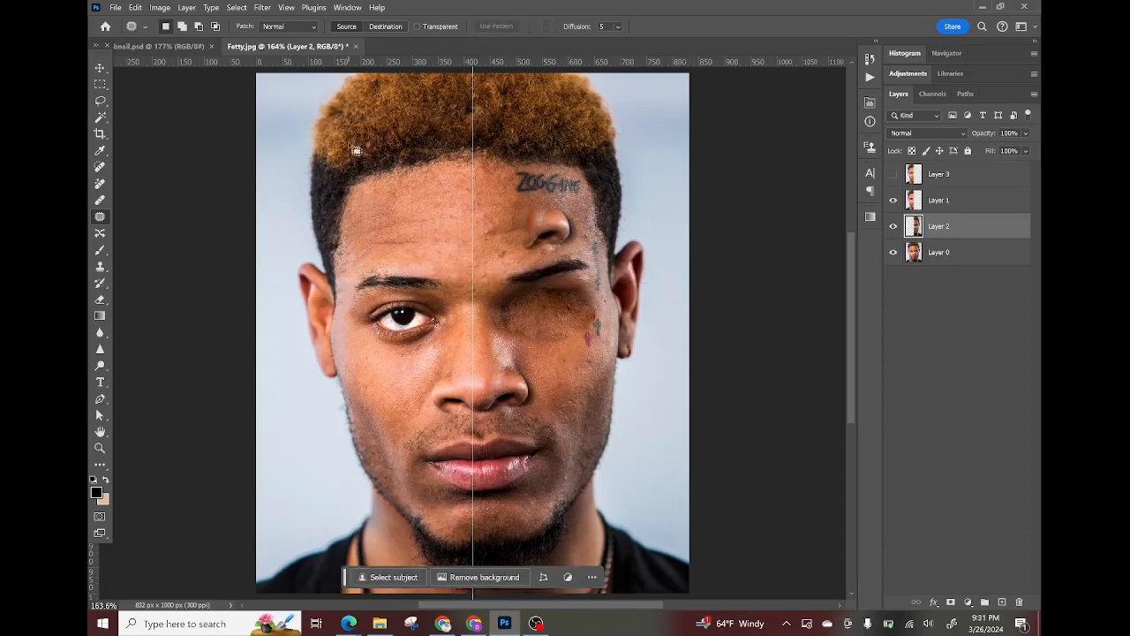